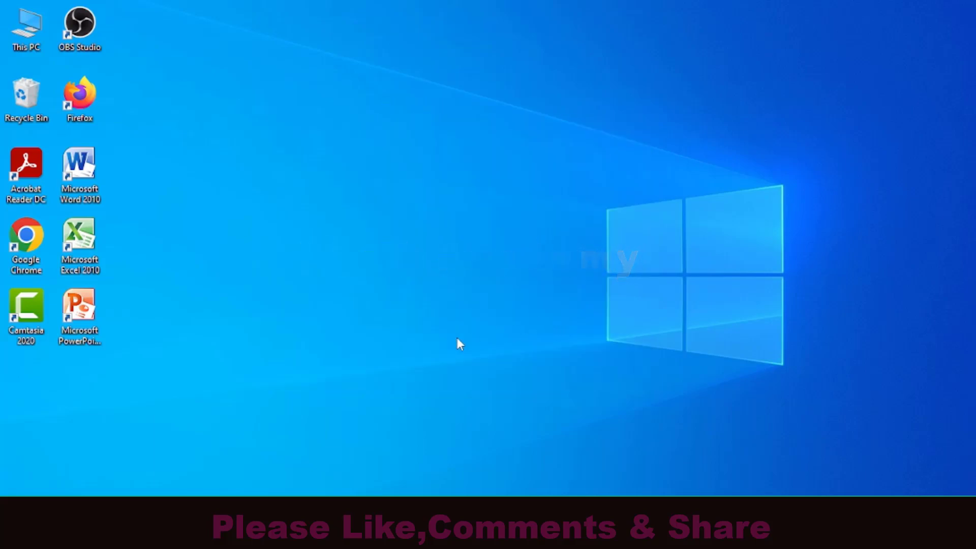
Restore the Hasib Academy document, undo the last action, and place the cursor below the rule
{"action": "left_click", "coordinate": [333, 534]}
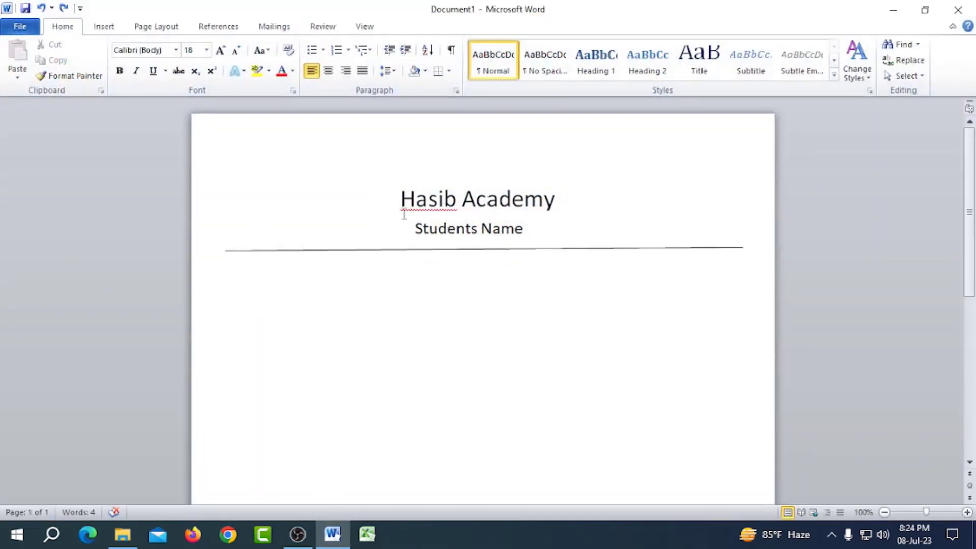
{"action": "key", "text": "ctrl+z"}
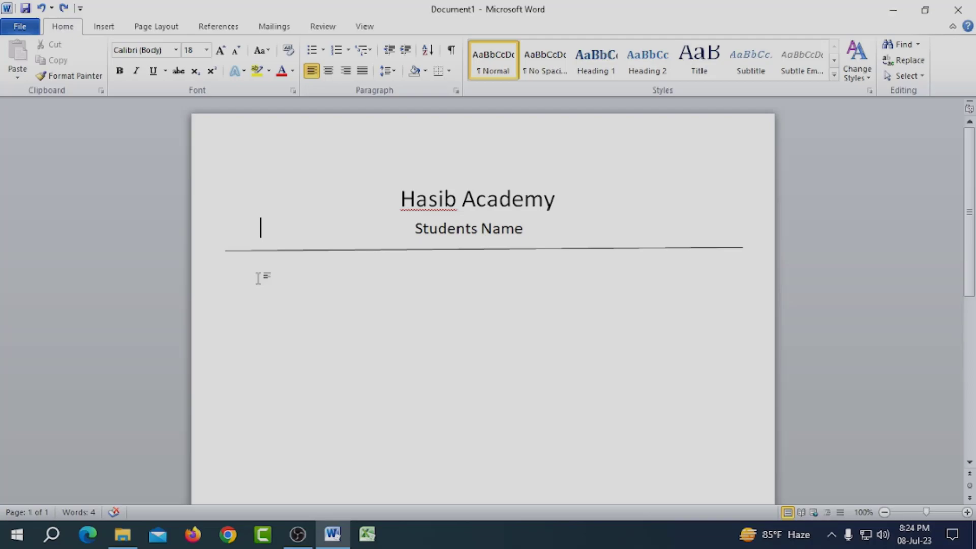
{"action": "double_click", "coordinate": [258, 278]}
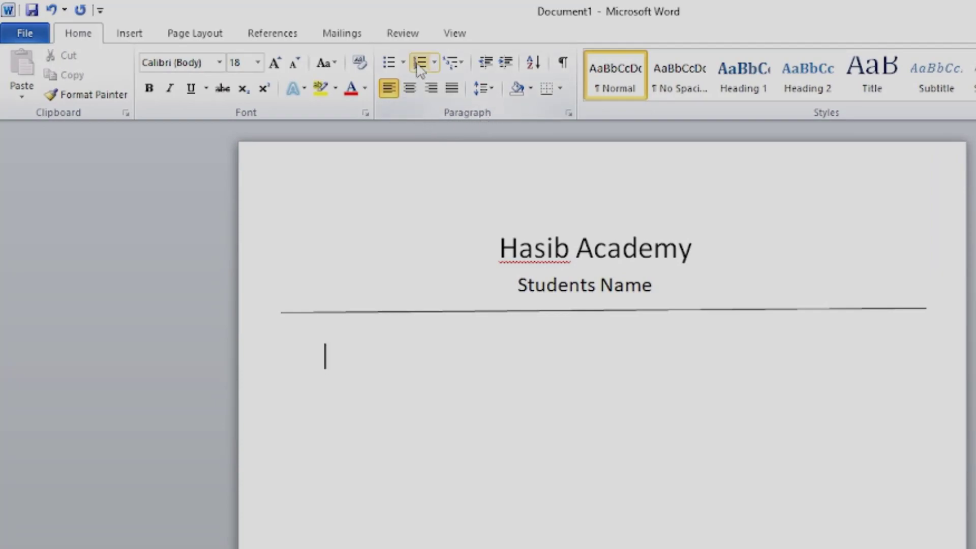
Define a new '1, 2, 3' number format and apply it below the Students Name rule
{"action": "left_click", "coordinate": [434, 63]}
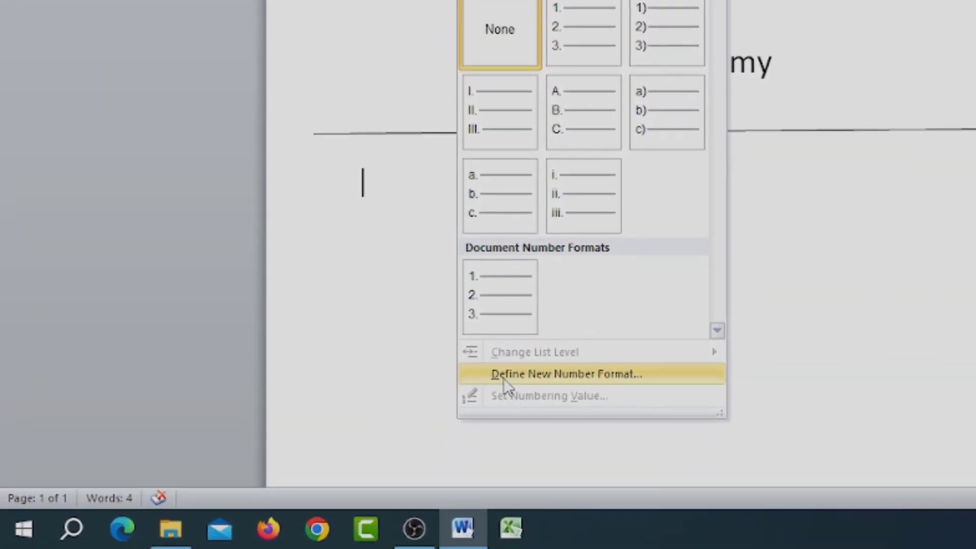
{"action": "left_click", "coordinate": [594, 377]}
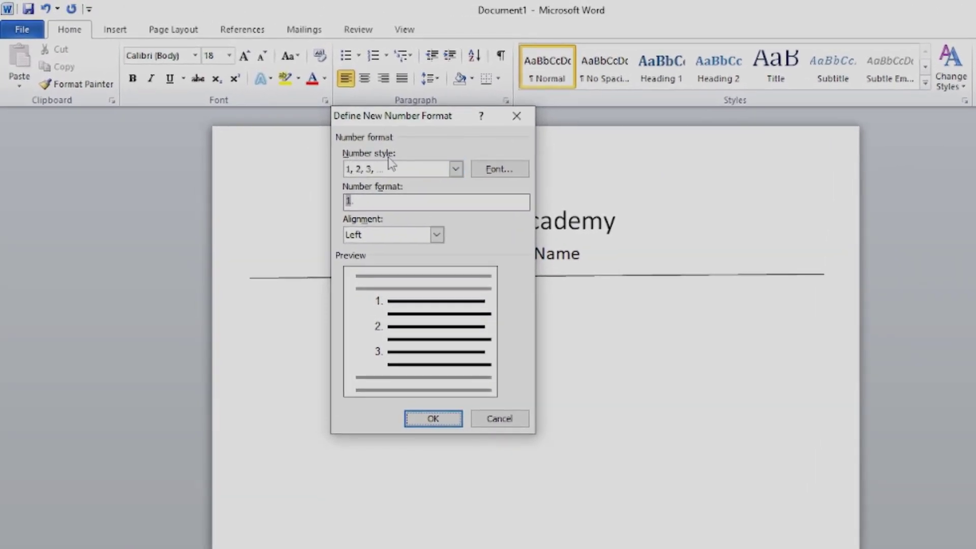
{"action": "left_click", "coordinate": [455, 169]}
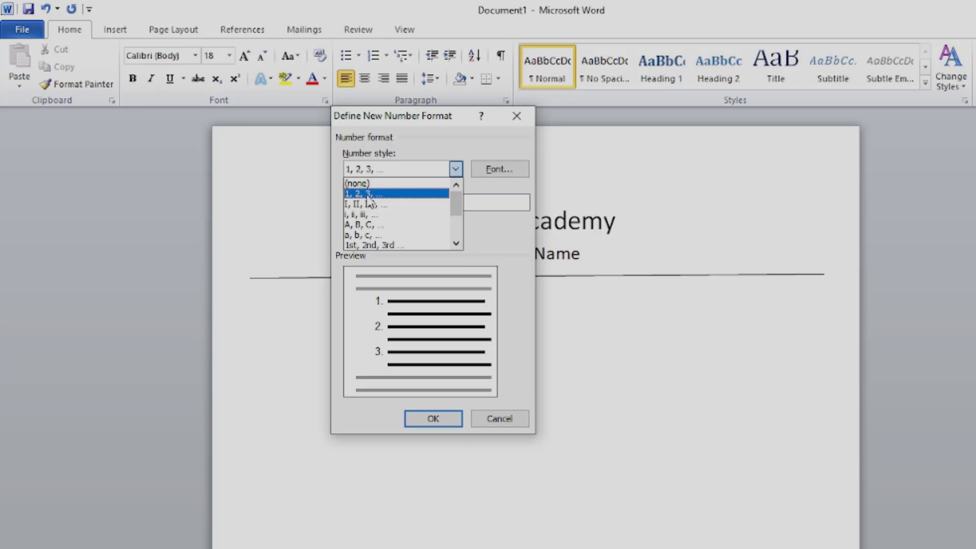
{"action": "left_click", "coordinate": [368, 194]}
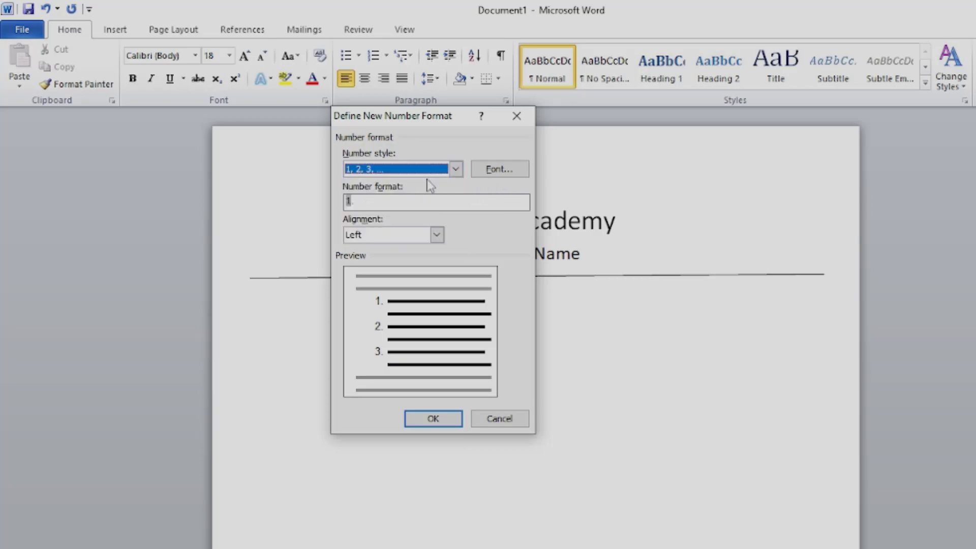
{"action": "left_click", "coordinate": [512, 173]}
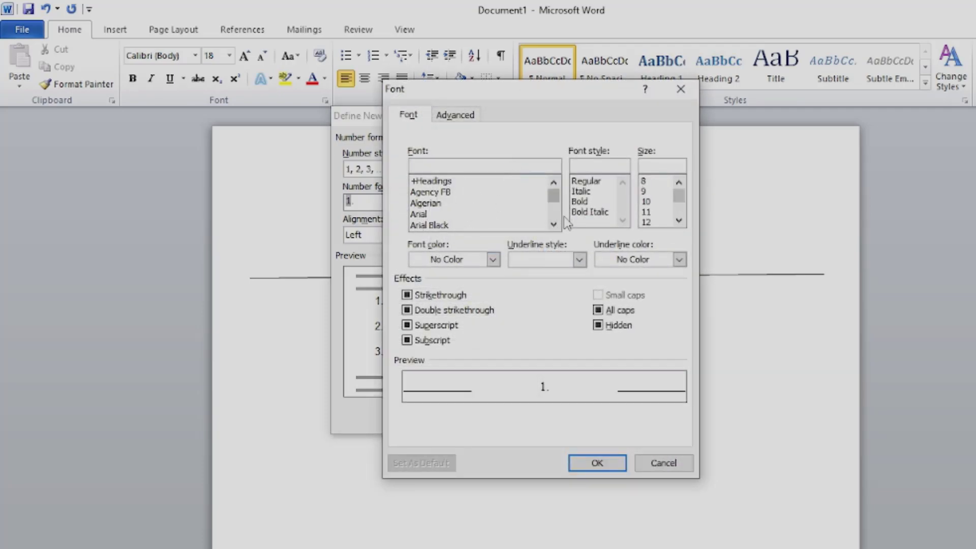
{"action": "left_click", "coordinate": [663, 464]}
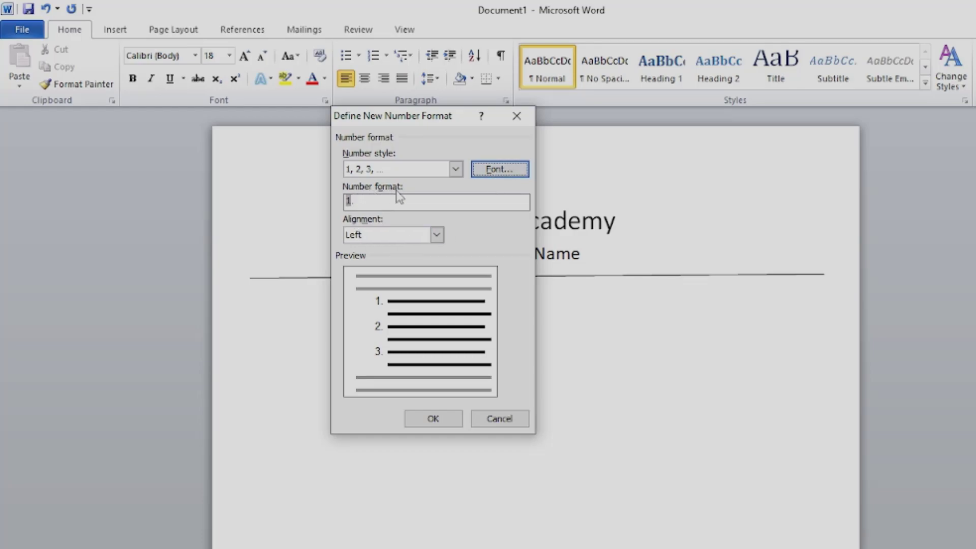
{"action": "left_click", "coordinate": [357, 203]}
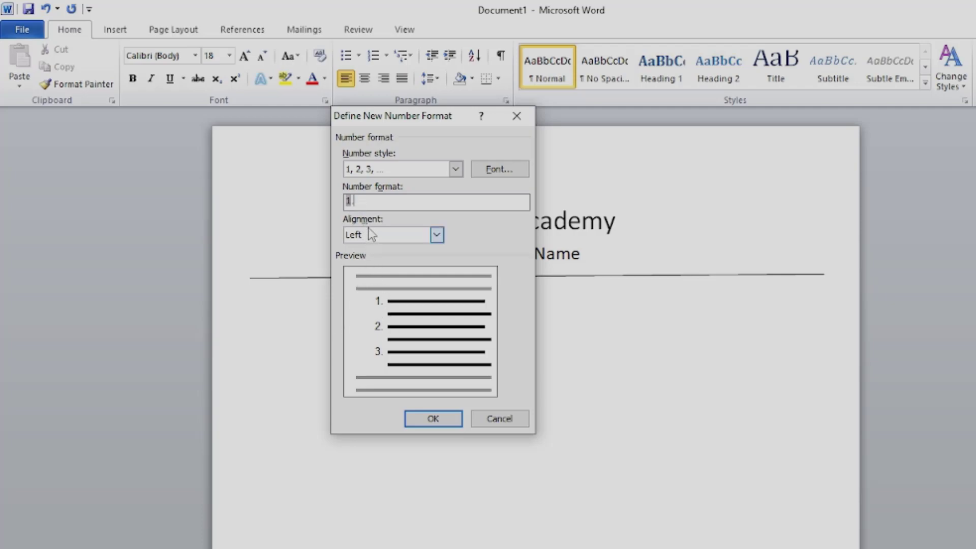
{"action": "left_click", "coordinate": [433, 418]}
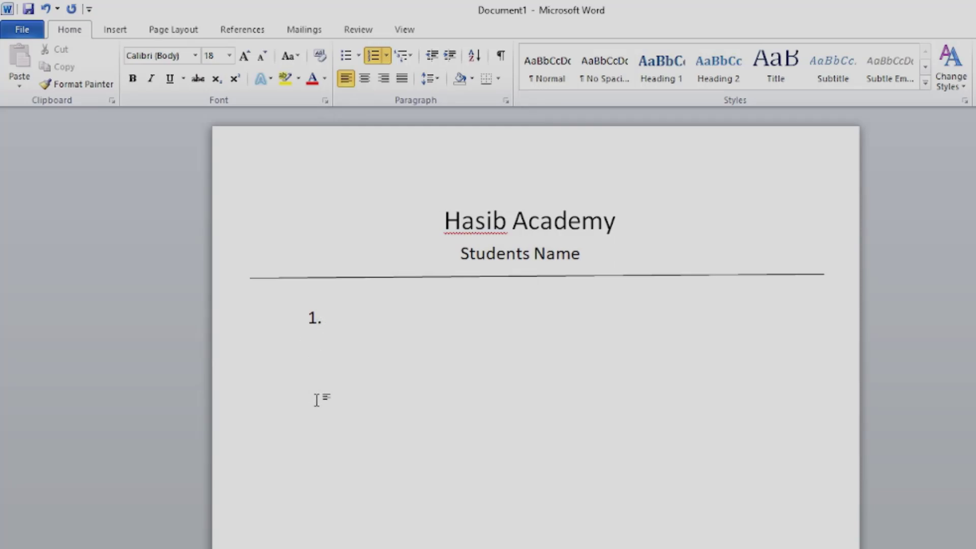
Enter four student names as numbered items 1 through 4, ending the list after the fourth
{"action": "type", "text": "Md "}
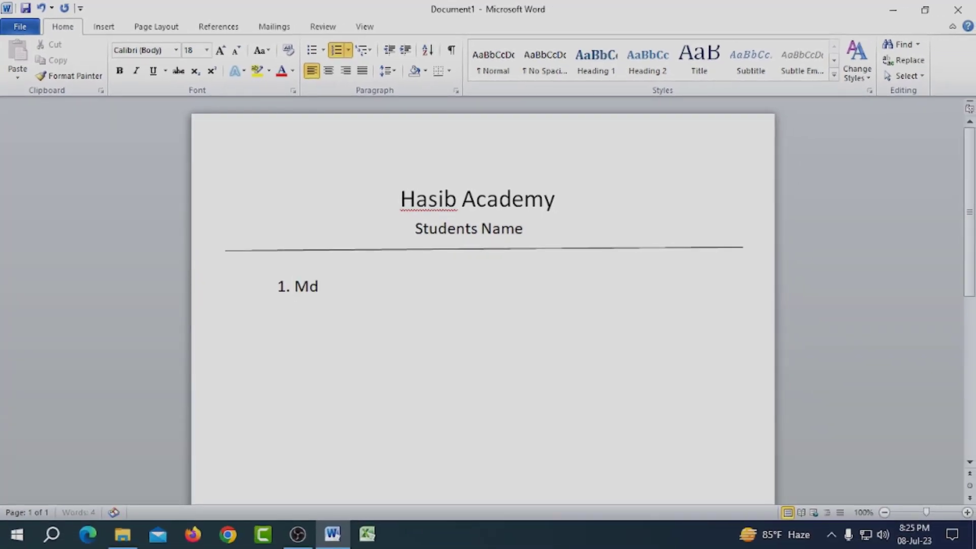
{"action": "type", "text": "Hasib"}
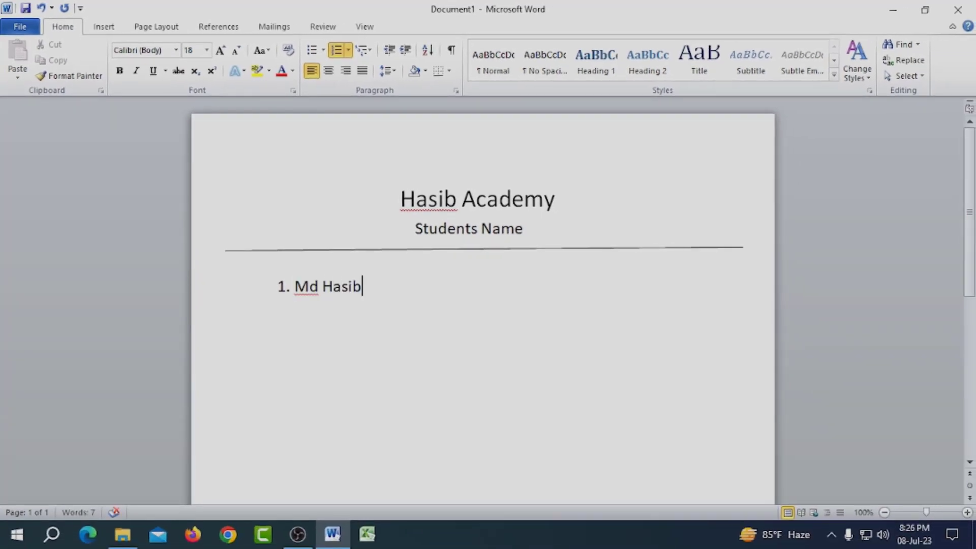
{"action": "key", "text": "Return"}
{"action": "type", "text": "Md Hasan"}
{"action": "key", "text": "Return"}
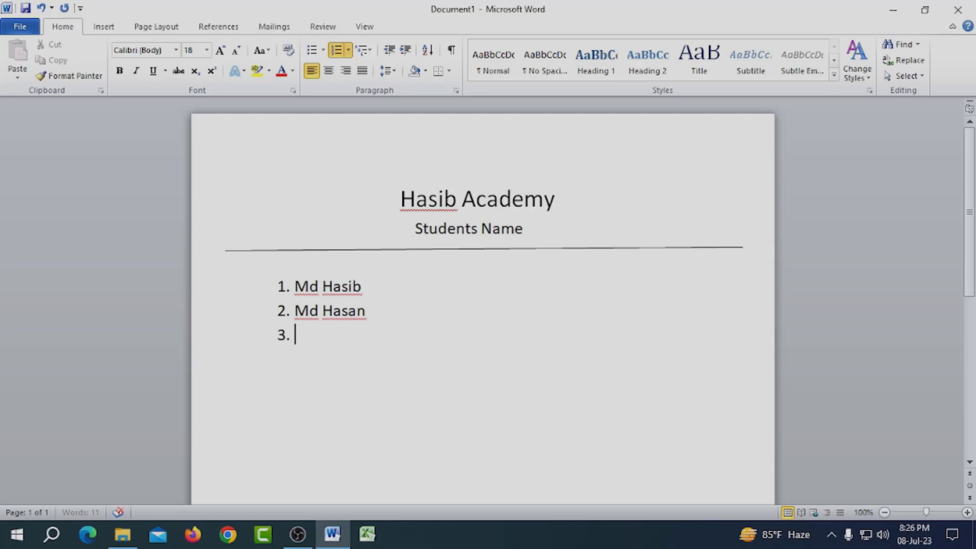
{"action": "type", "text": "Rana"}
{"action": "key", "text": "Return"}
{"action": "type", "text": "Rumon"}
{"action": "key", "text": "Return"}
{"action": "key", "text": "Return"}
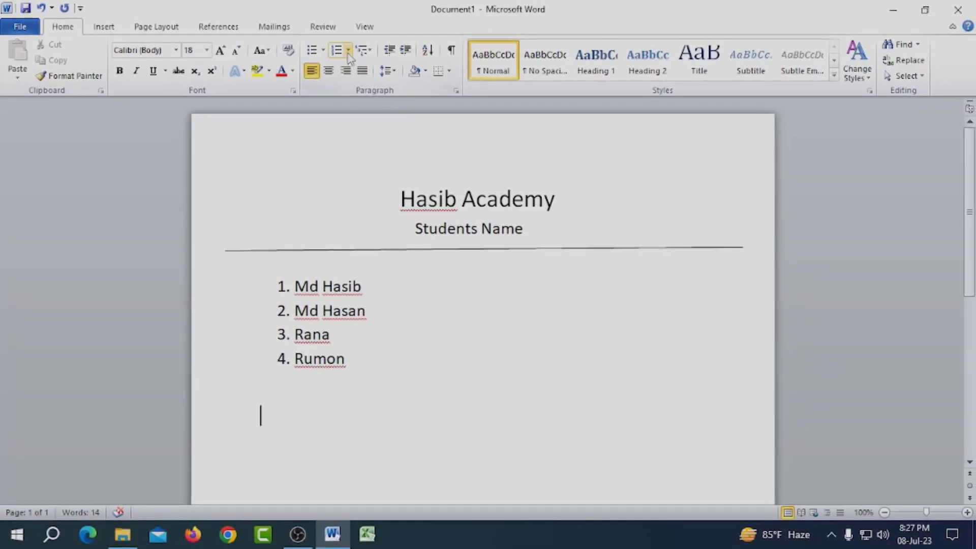
Define a new 'A, B, C, ...' number format to start a lettered list below the names
{"action": "left_click", "coordinate": [348, 52]}
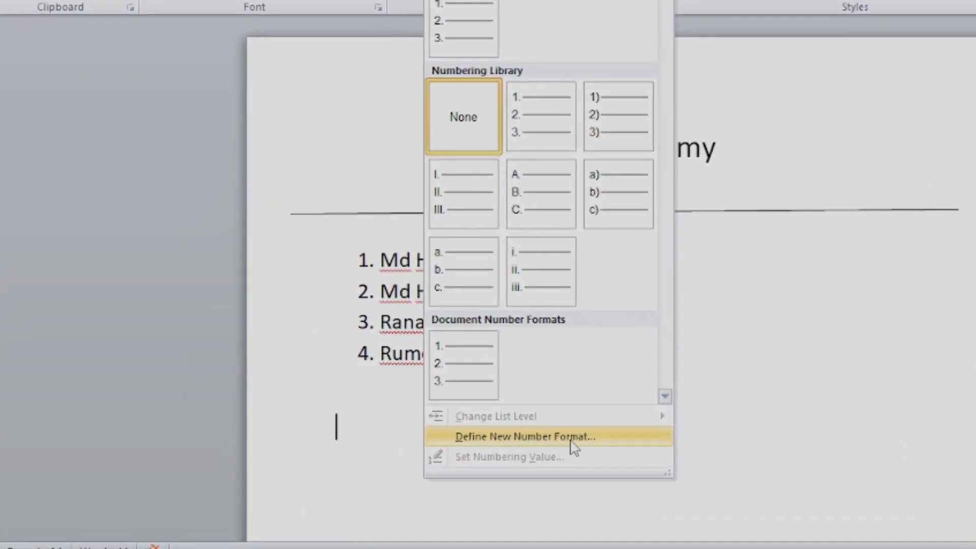
{"action": "left_click", "coordinate": [575, 437]}
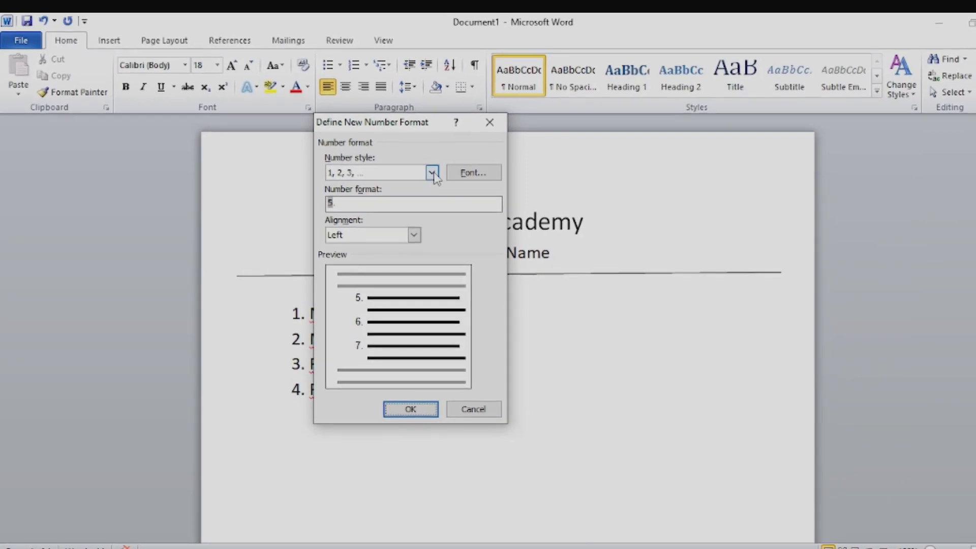
{"action": "left_click", "coordinate": [430, 173]}
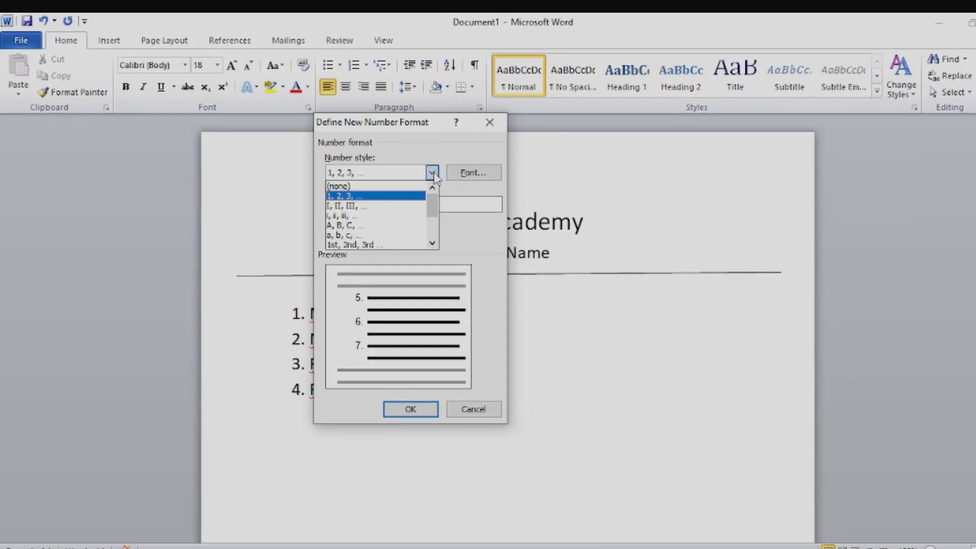
{"action": "left_click", "coordinate": [362, 226]}
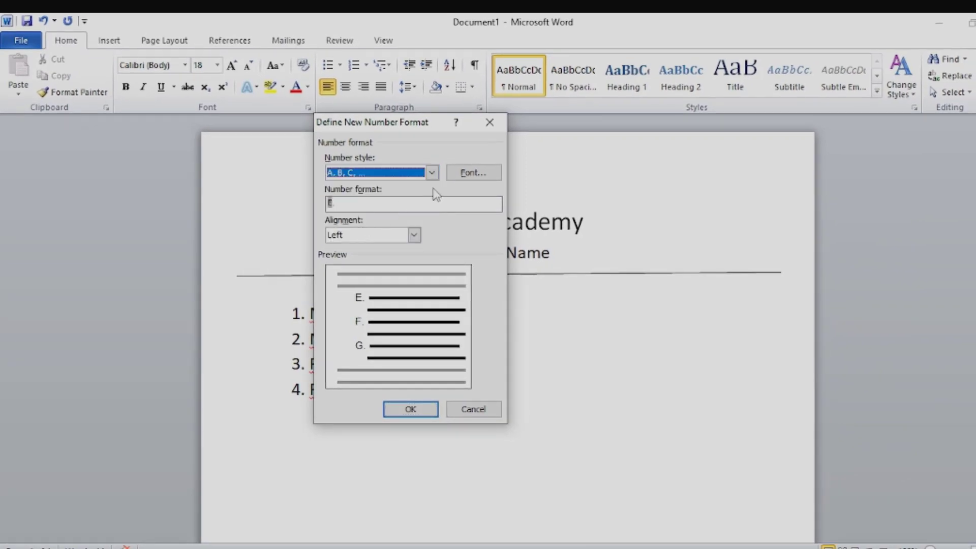
{"action": "left_click", "coordinate": [410, 410]}
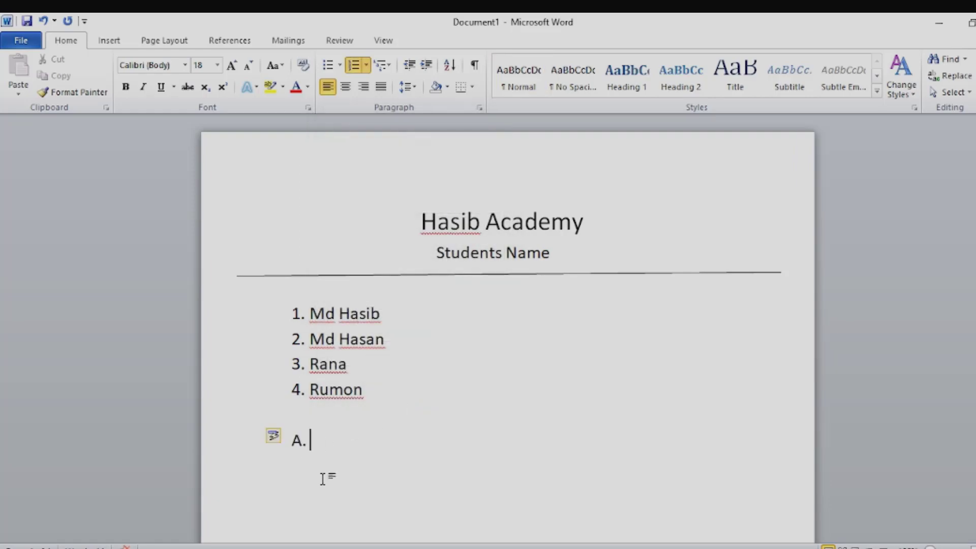
Enter the same four student names as lettered items A through D
{"action": "type", "text": "Md Hasib"}
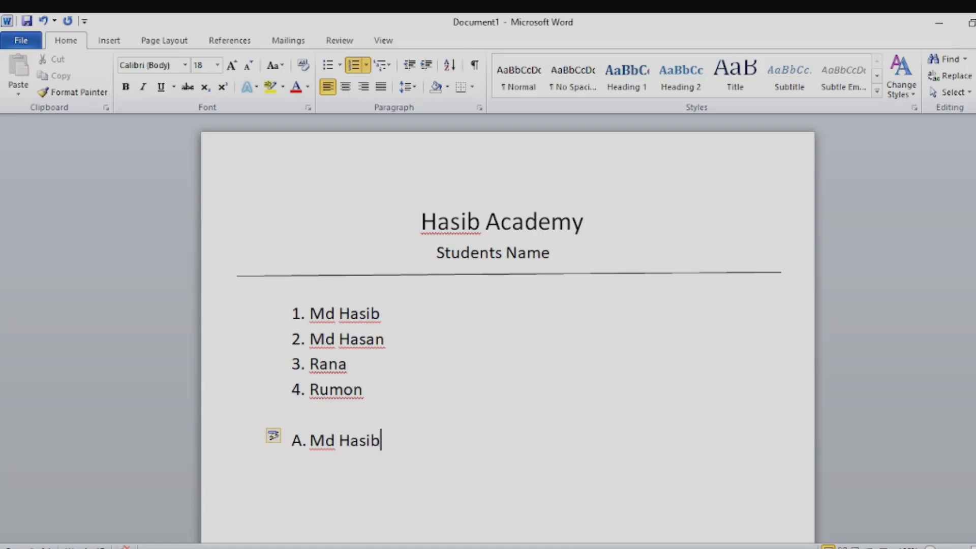
{"action": "key", "text": "Return"}
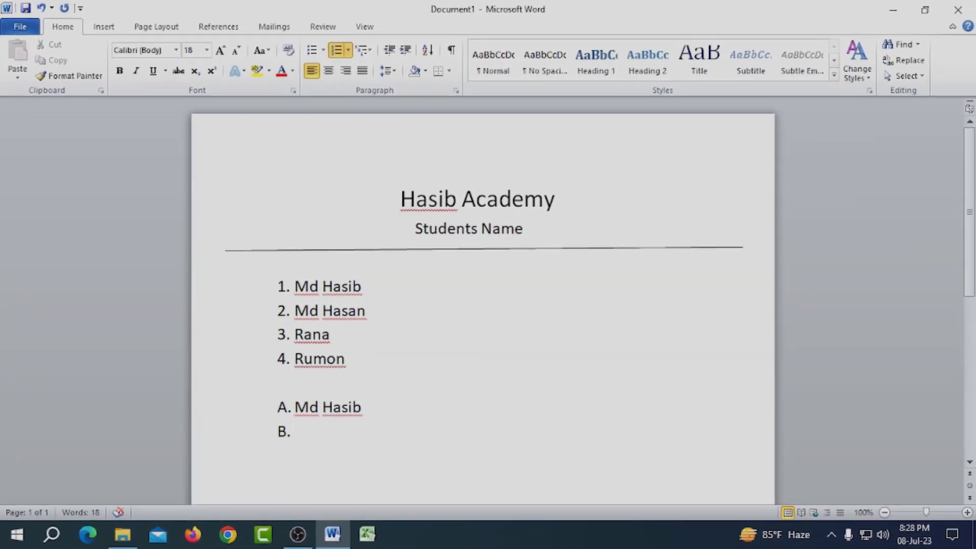
{"action": "type", "text": "Md Hasan"}
{"action": "key", "text": "Return"}
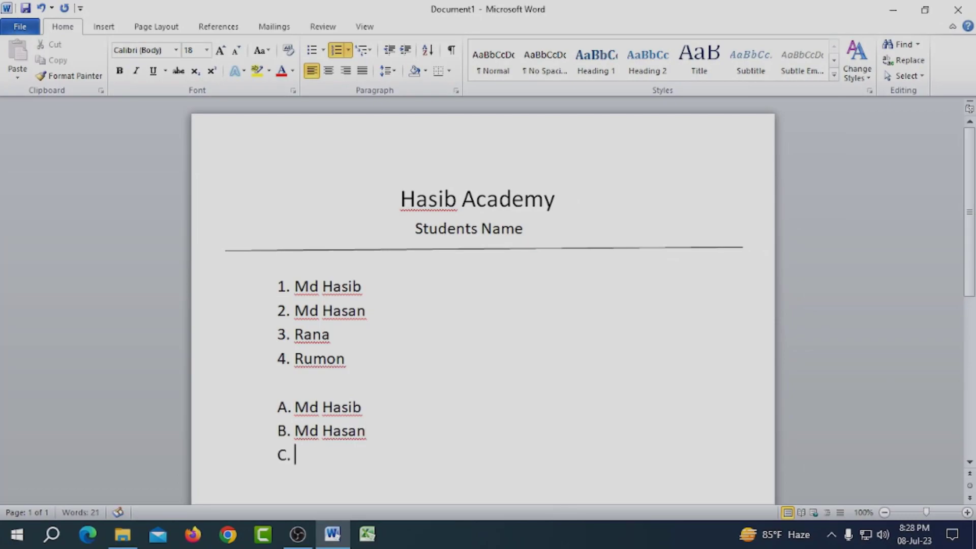
{"action": "type", "text": "Rana"}
{"action": "key", "text": "Return"}
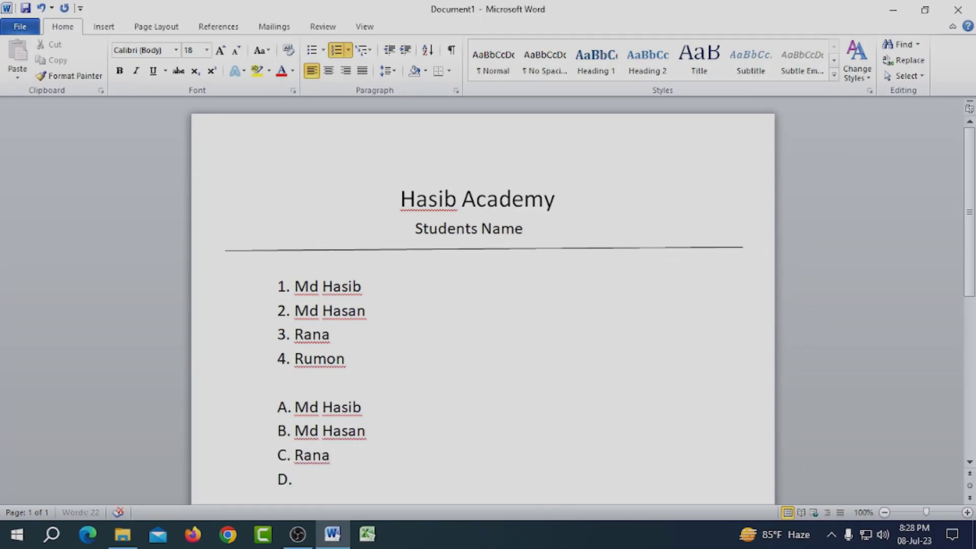
{"action": "type", "text": "Rumon"}
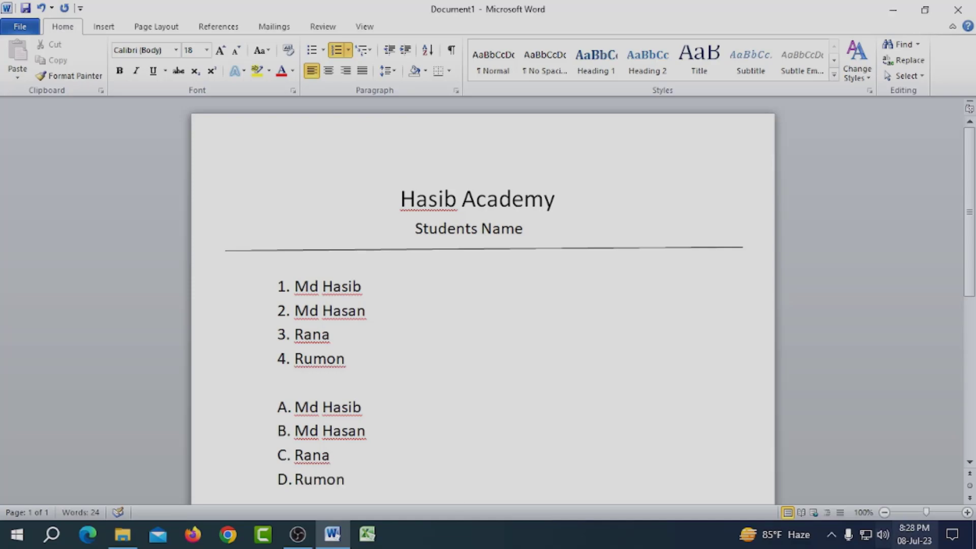
{"action": "scroll", "coordinate": [384, 405], "scroll_direction": "down", "scroll_amount": 1}
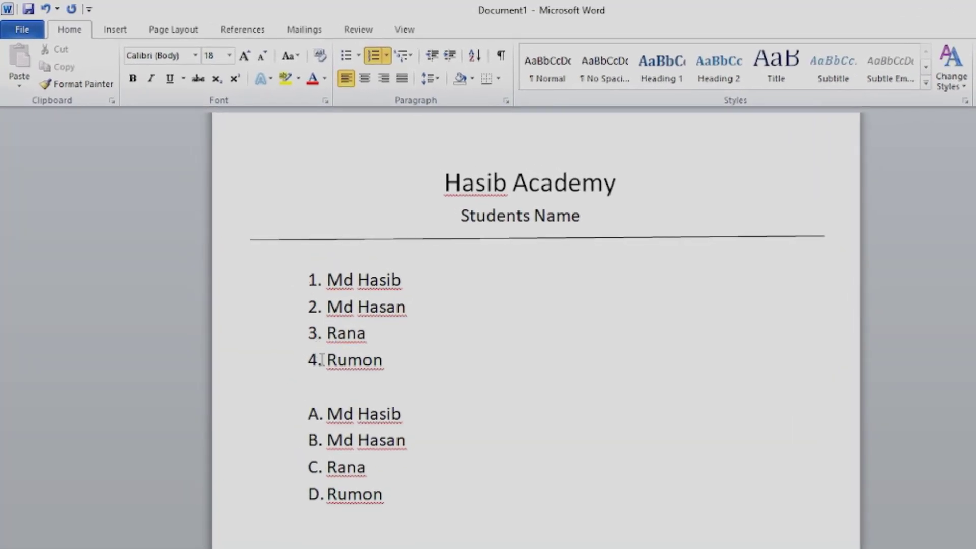
{"action": "left_click", "coordinate": [387, 56]}
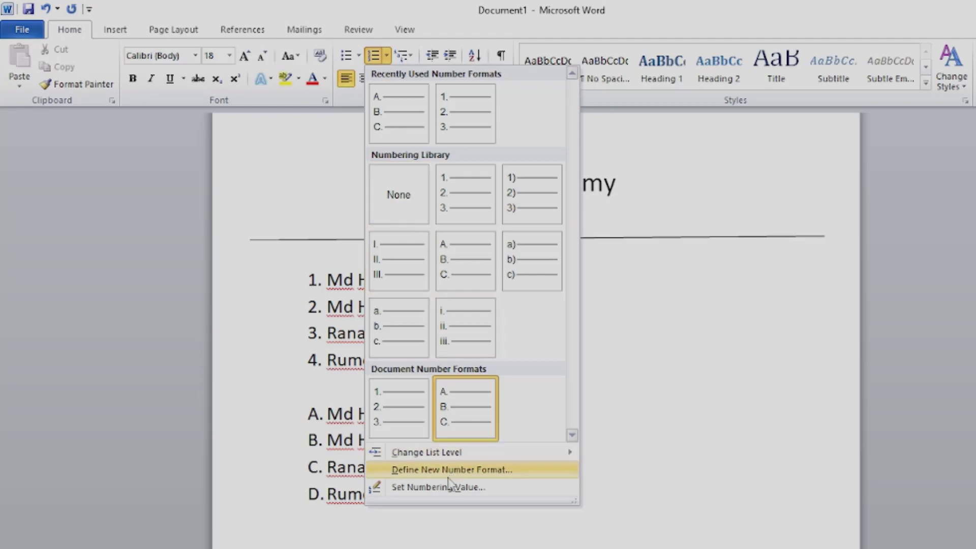
{"action": "left_click", "coordinate": [447, 475]}
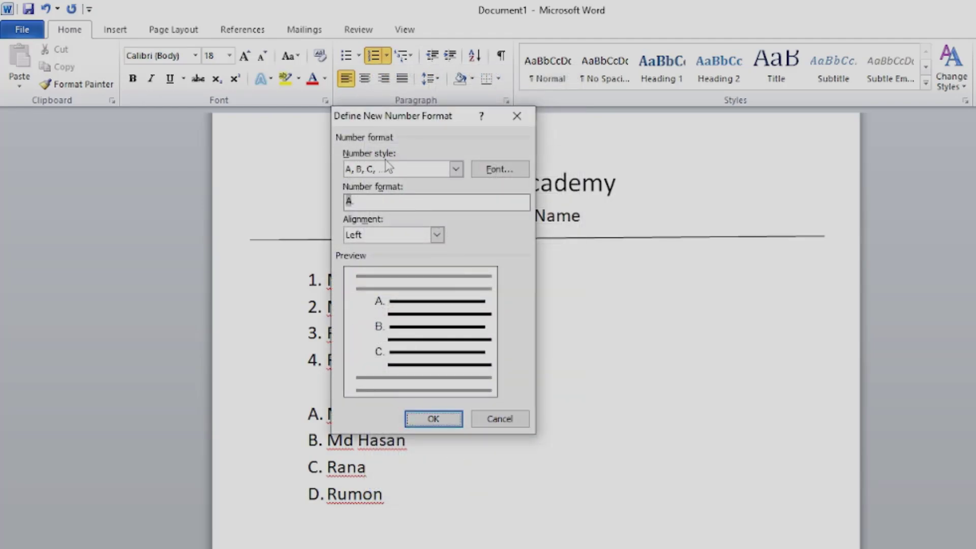
{"action": "left_click", "coordinate": [456, 169]}
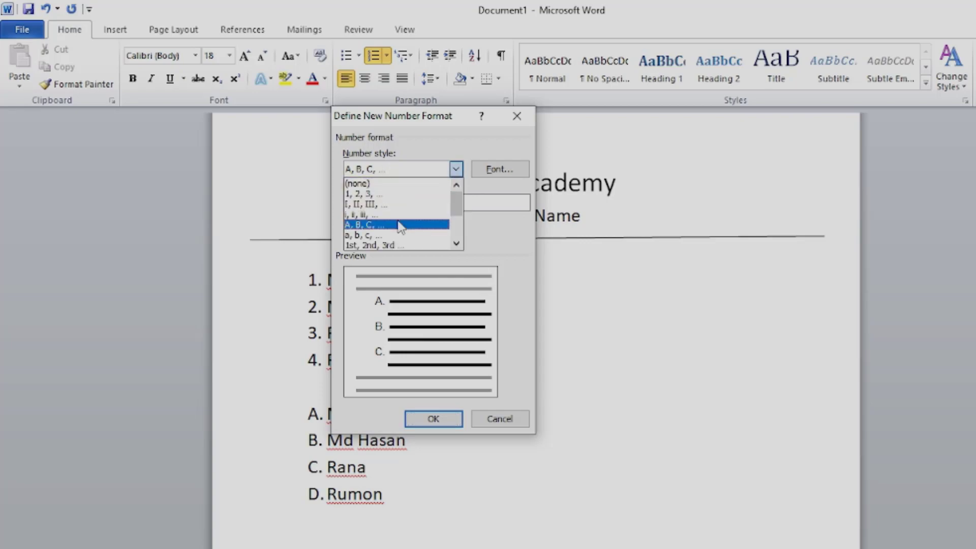
{"action": "mouse_move", "coordinate": [455, 200]}
{"action": "left_mouse_down"}
{"action": "mouse_move", "coordinate": [459, 243]}
{"action": "mouse_move", "coordinate": [457, 192]}
{"action": "left_mouse_up"}
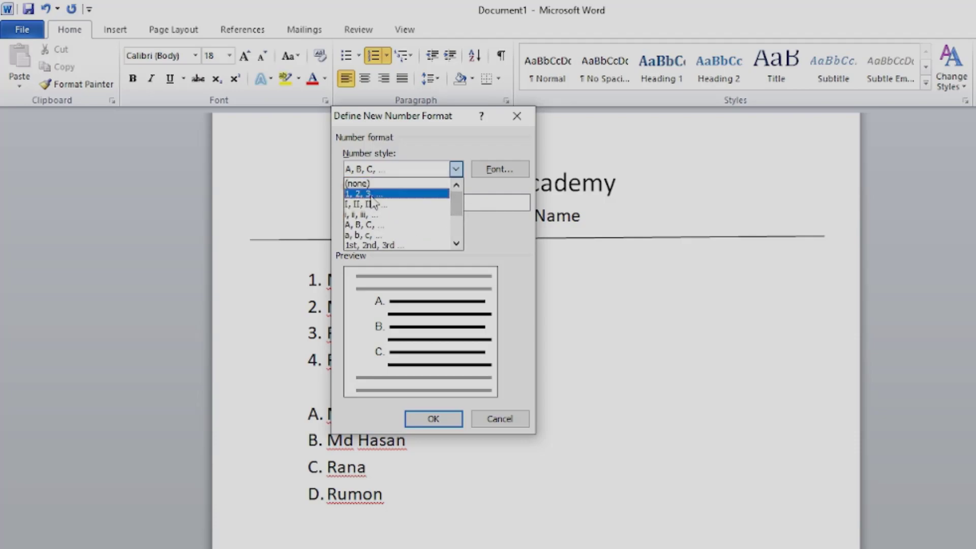
{"action": "left_click", "coordinate": [517, 118]}
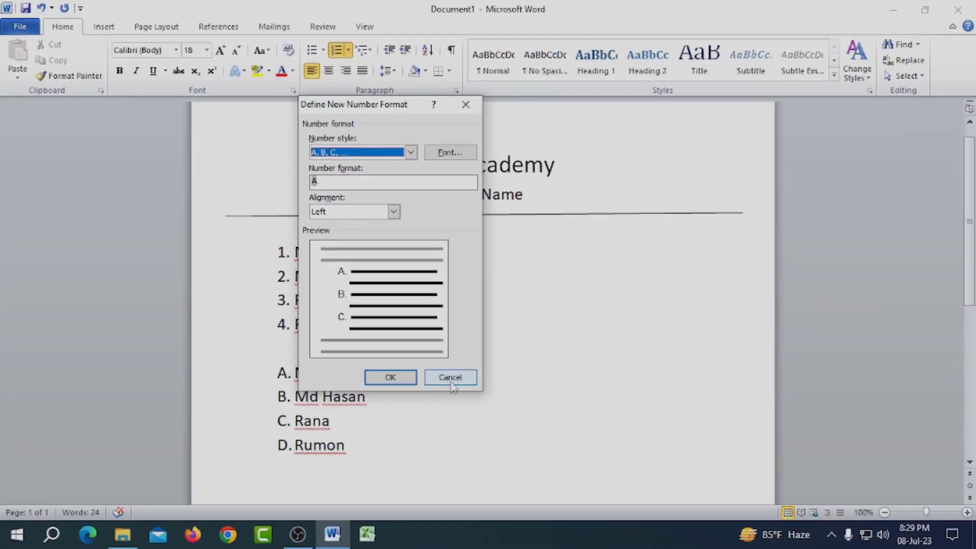
{"action": "left_click", "coordinate": [451, 381]}
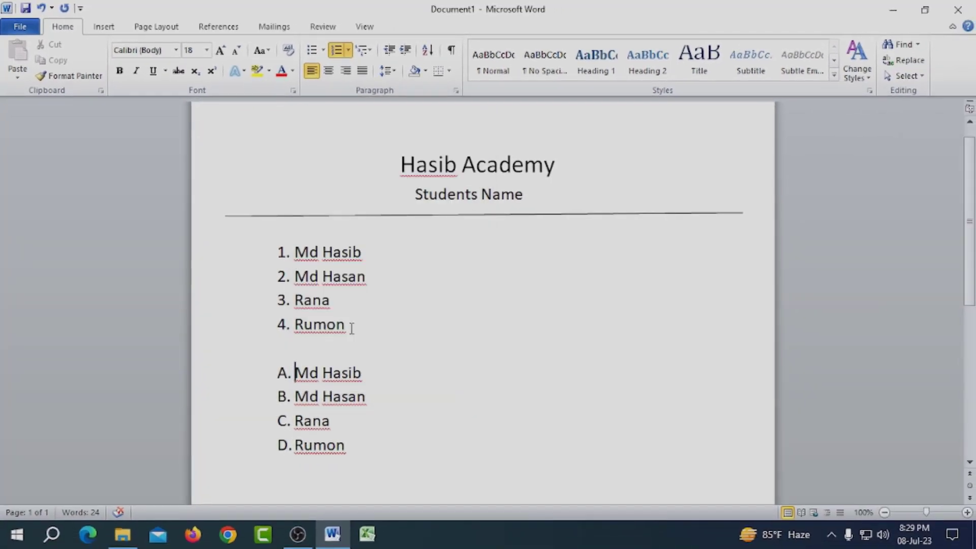